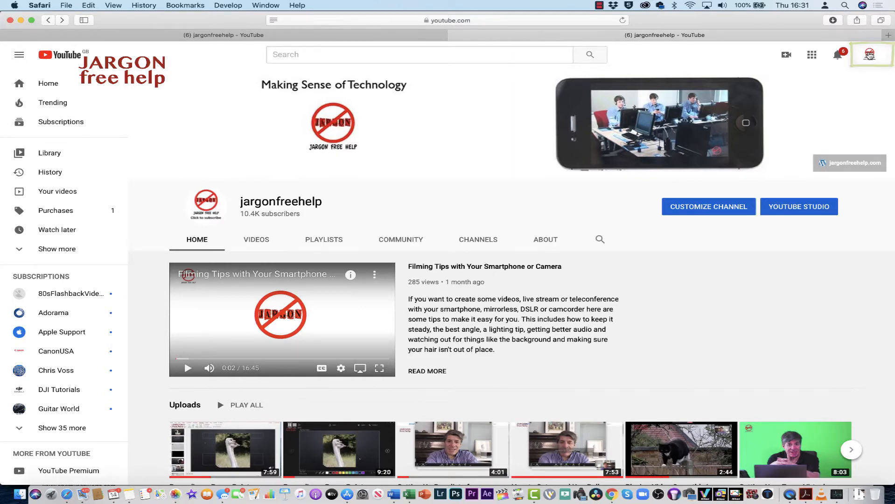
- Start playing the Zoom playlist from the channel's created playlists and pause its first video
left_click(868, 54)
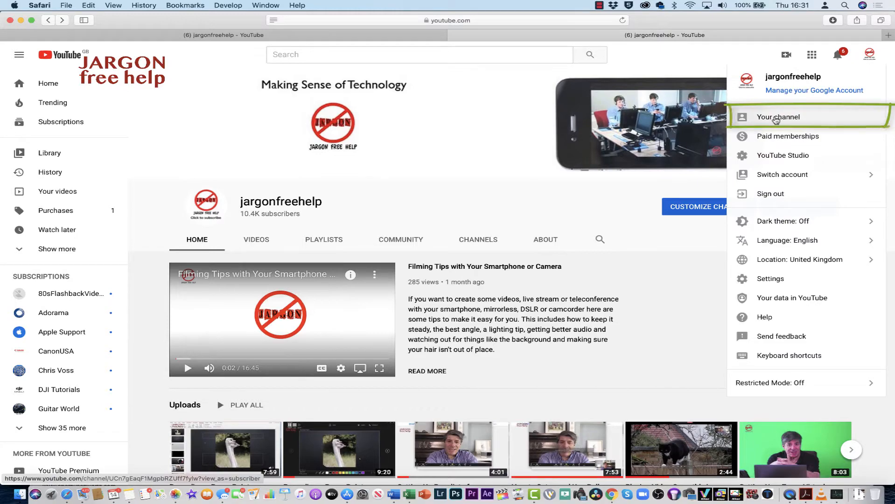
left_click(565, 295)
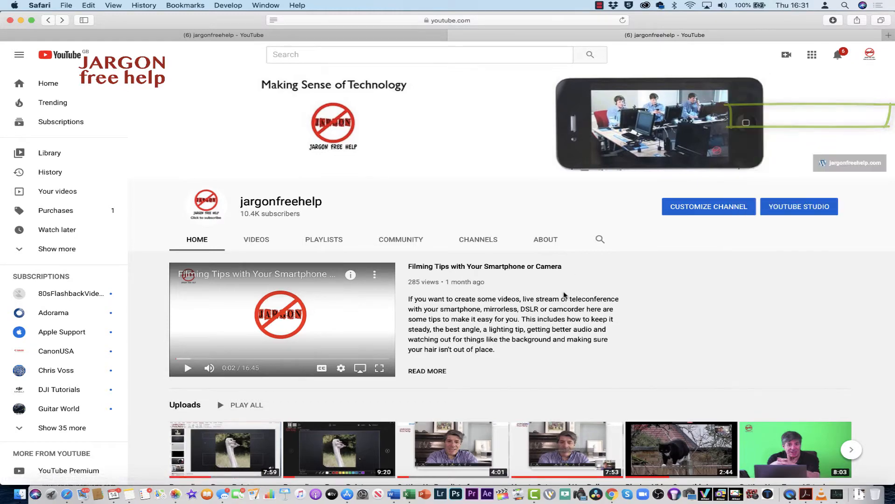
scroll(493, 319, "down", 10)
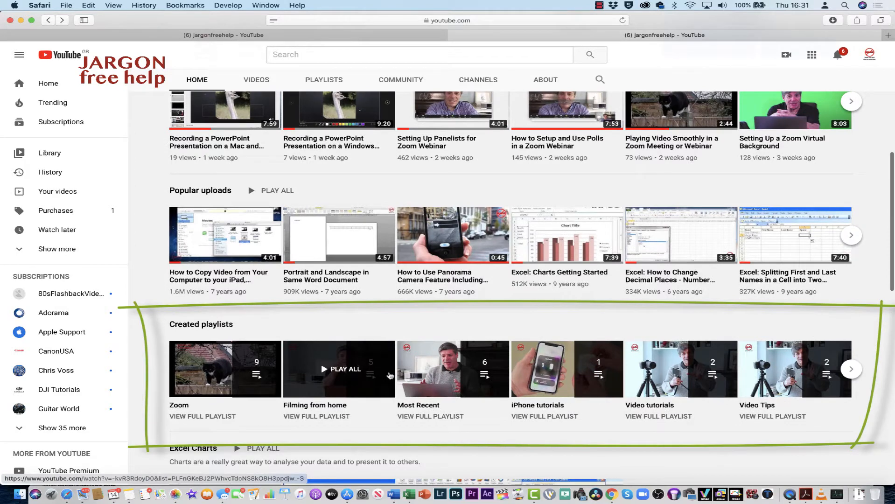
left_click(210, 370)
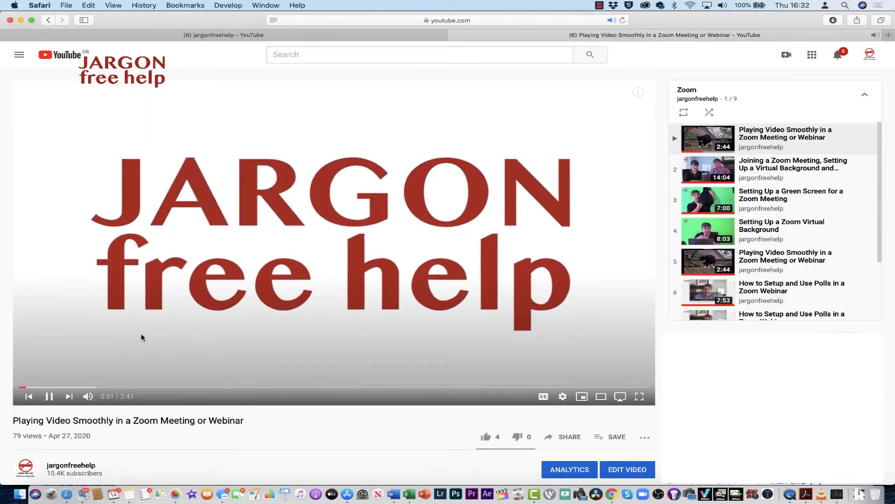
left_click(49, 396)
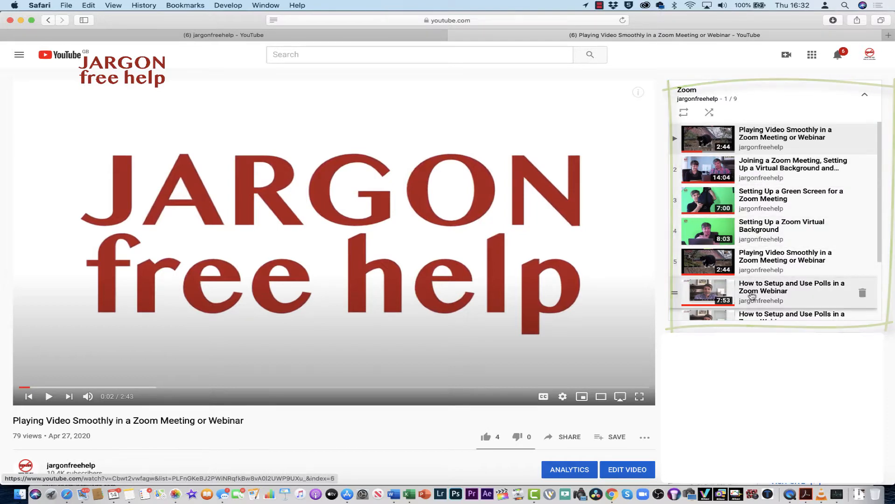
- Move the seventh video, "How to Setup and Use Polls in a Zoom Webinar", up to fifth place in the playlist and return to the channel page
scroll(676, 298, "down", 1)
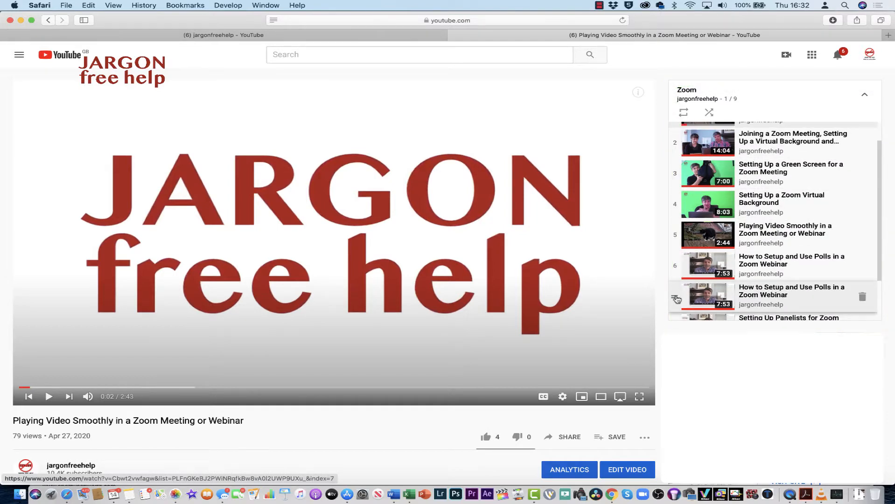
mouse_move(676, 299)
left_mouse_down()
mouse_move(674, 204)
mouse_move(678, 241)
left_mouse_up()
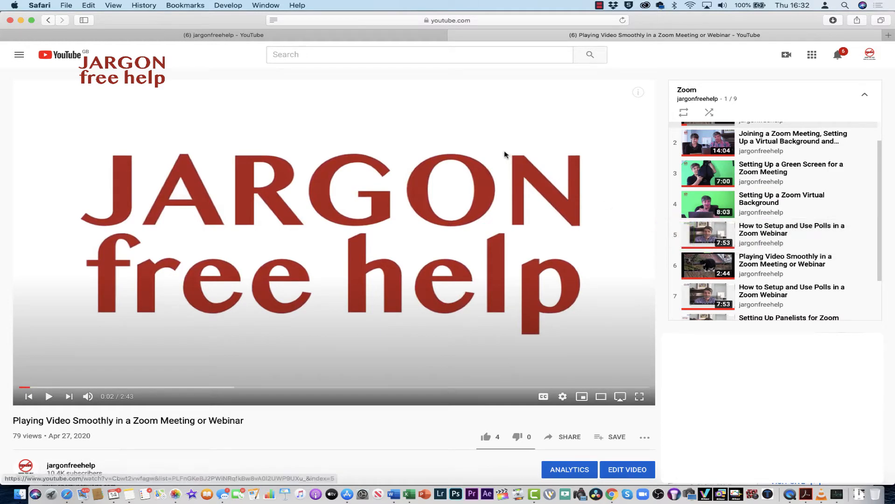
left_click(49, 20)
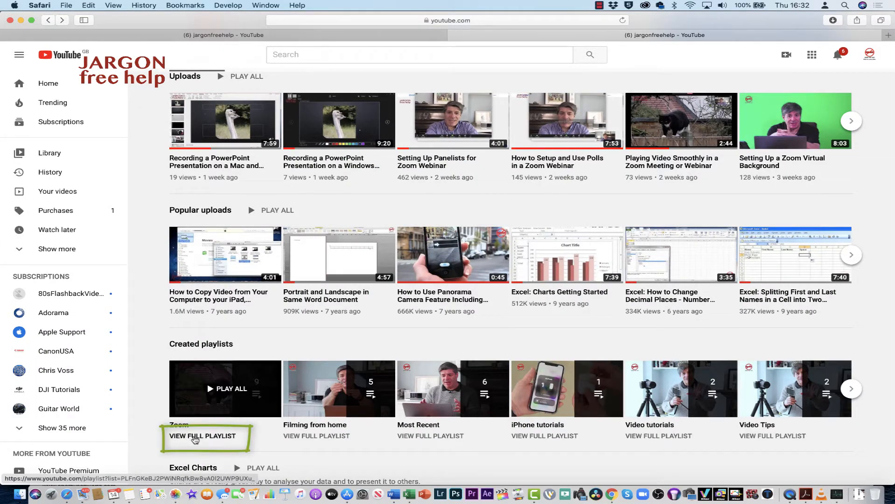
- View the full Zoom playlist and move "Setting Up a Zoom Virtual Background" above "Setting Up a Green Screen for a Zoom Meeting"
left_click(195, 437)
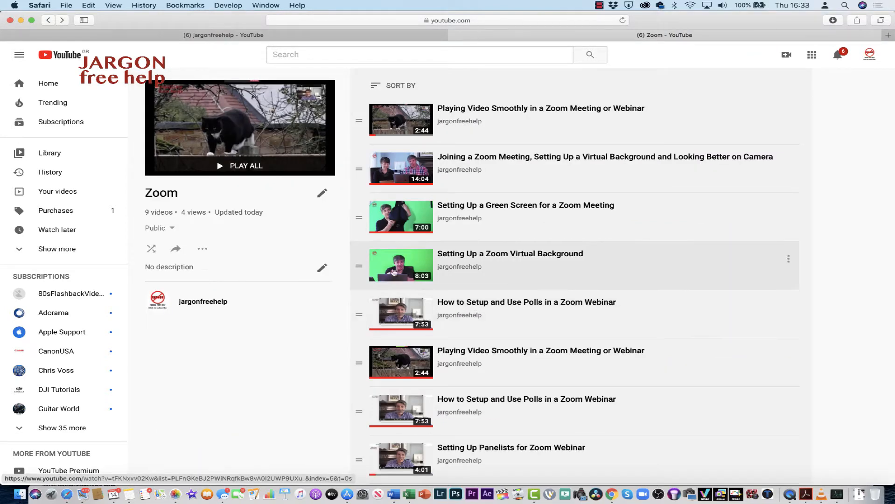
left_click_drag(357, 267, 356, 208)
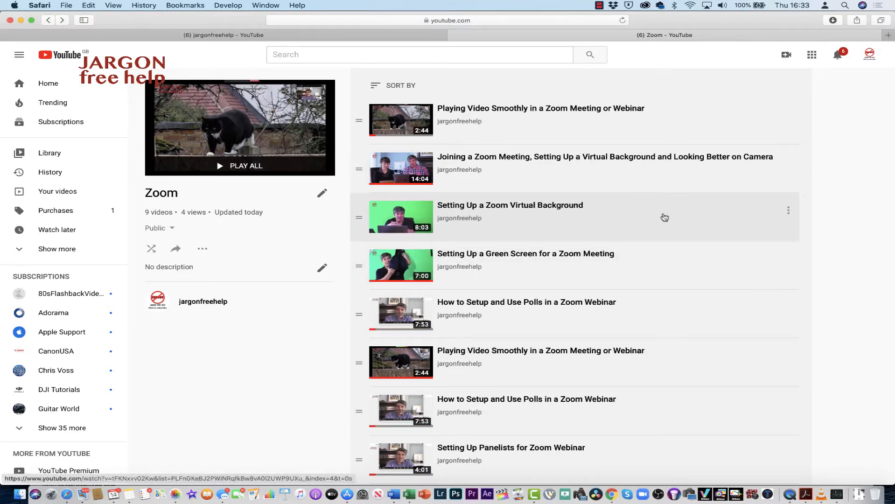
left_click(789, 213)
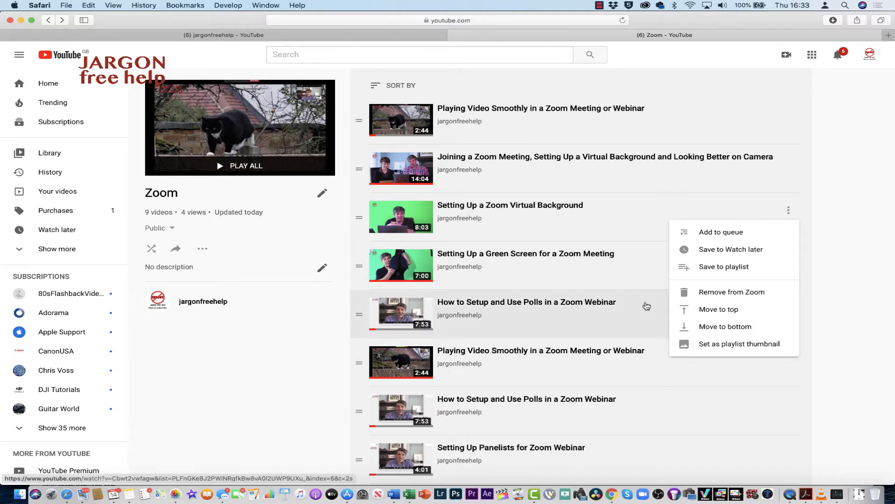
left_click(260, 258)
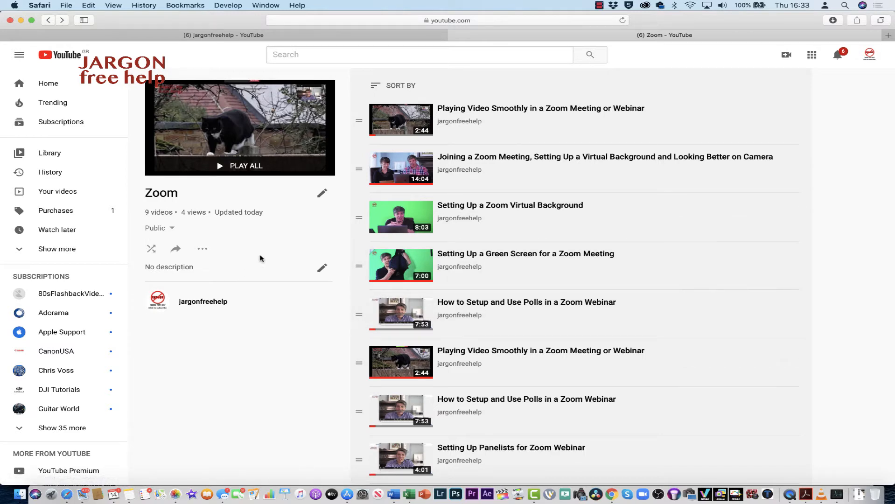
- Copy the Zoom playlist's share link and close the sharing options
left_click(177, 252)
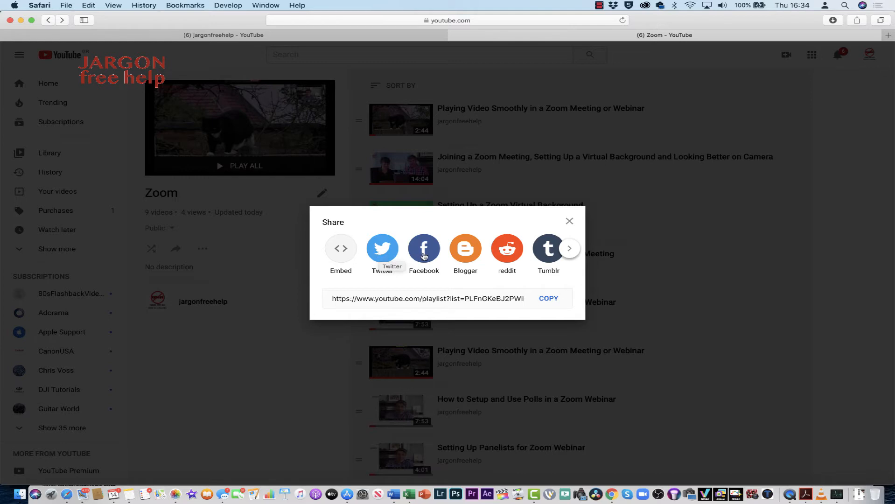
left_click(568, 250)
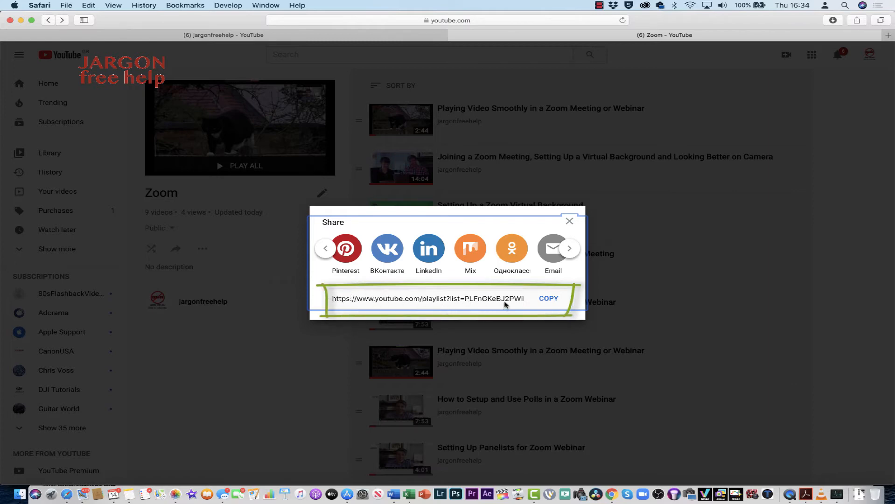
left_click(548, 299)
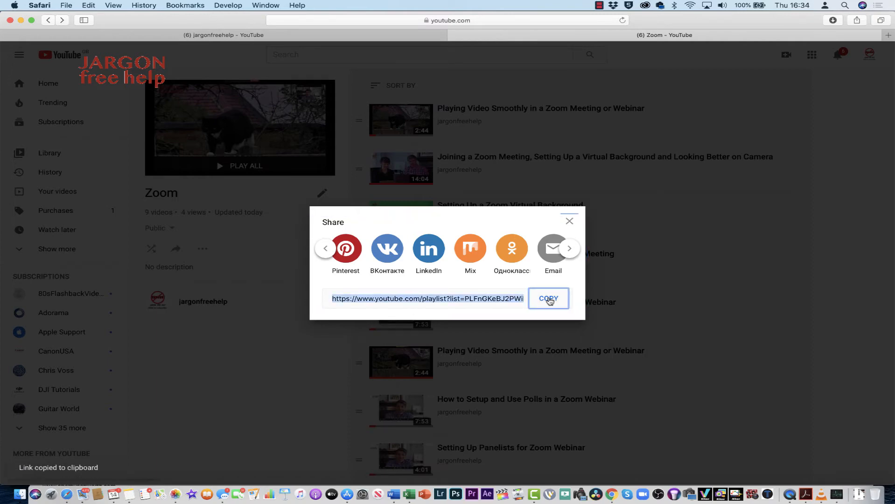
left_click(570, 221)
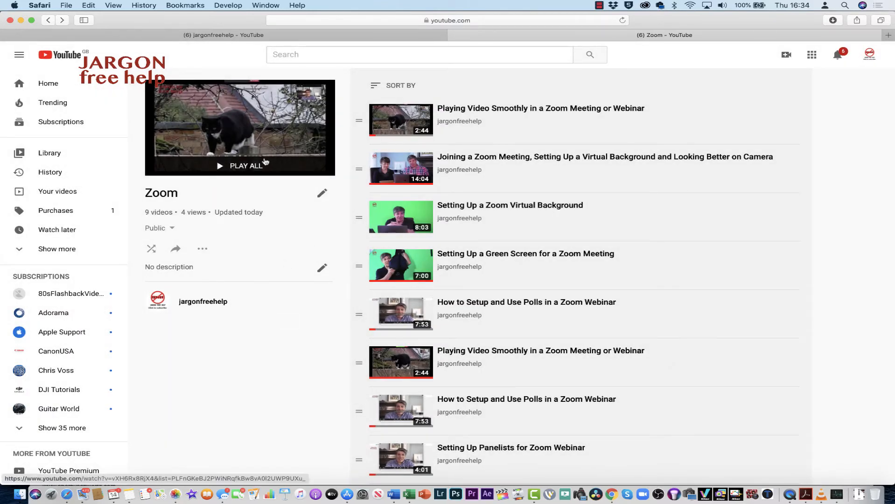
- Return to the channel page and display its list of uploaded videos
scroll(391, 192, "up", 1)
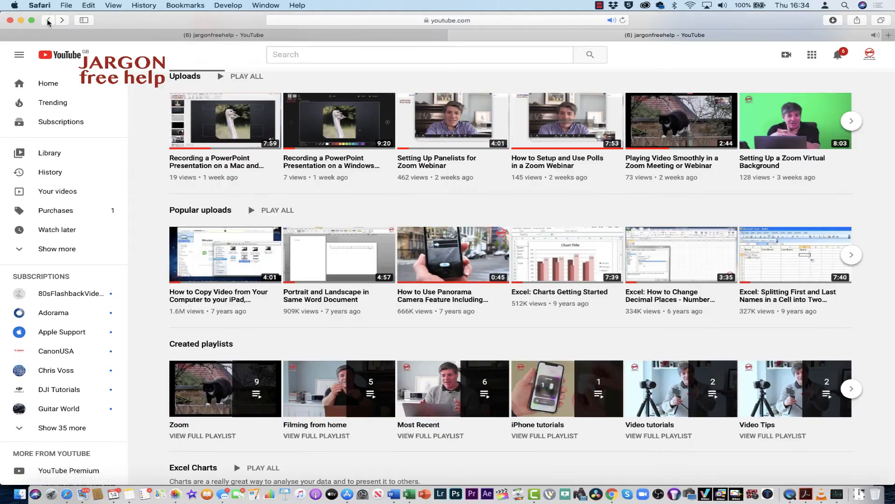
left_click(48, 20)
scroll(395, 217, "up", 10)
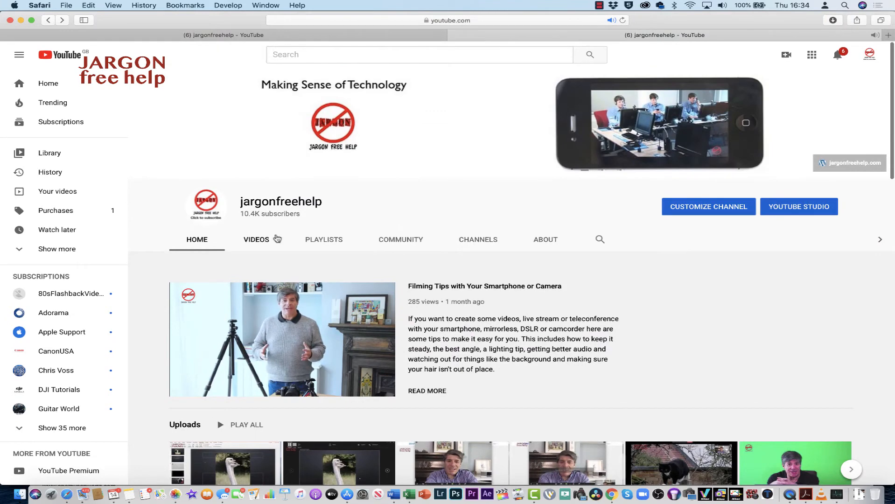
left_click(260, 242)
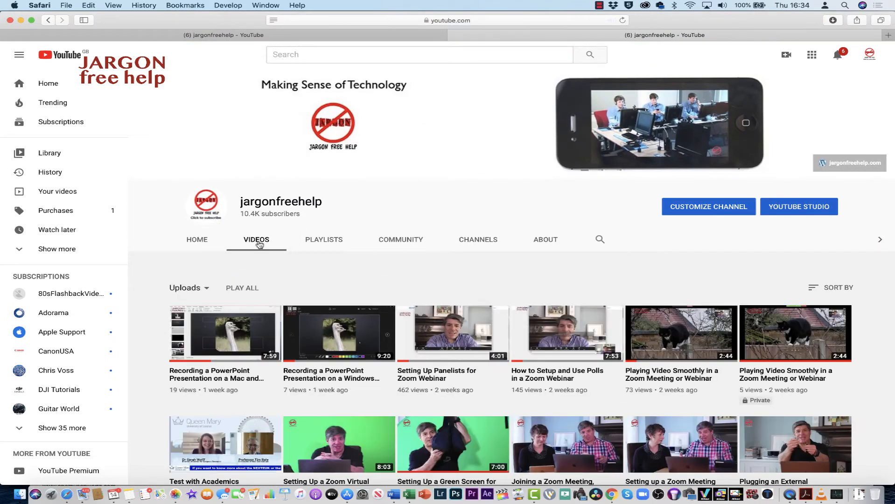
- Find the upload "Want a reasonably priced flash for Canon cameras" and open its video details for editing
scroll(260, 242, "down", 5)
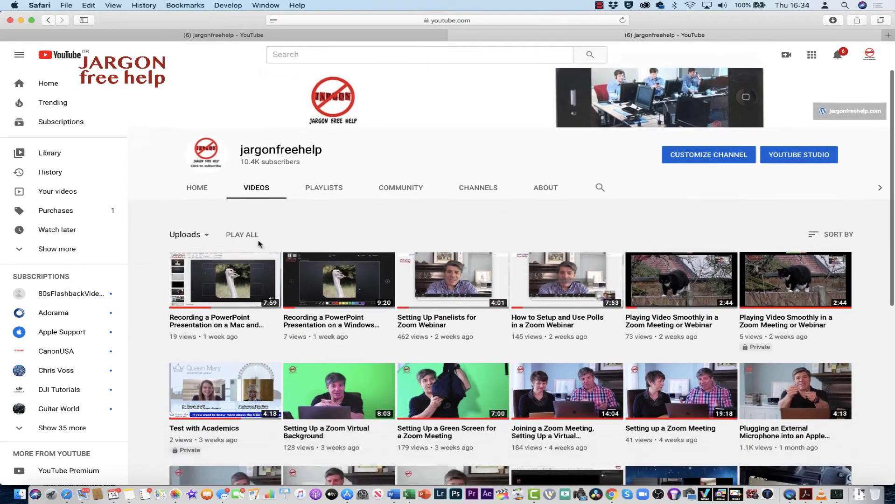
scroll(259, 242, "down", 5)
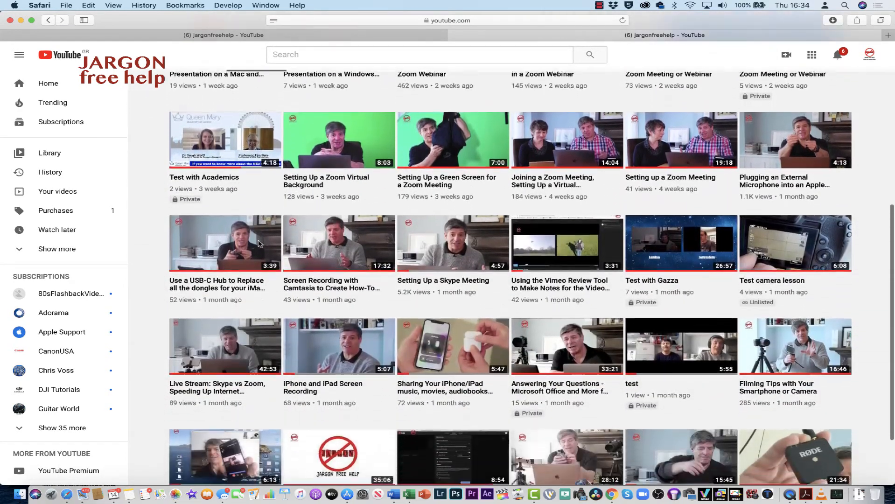
scroll(260, 244, "down", 3)
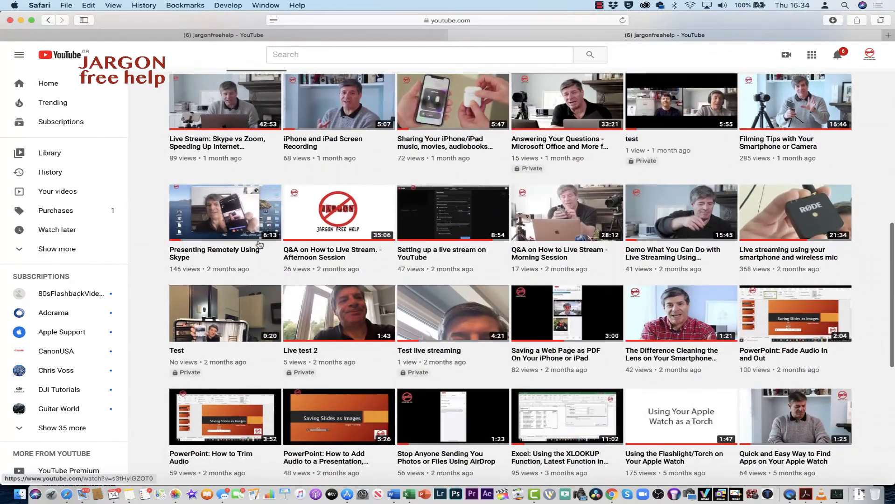
scroll(258, 239, "down", 1)
scroll(257, 240, "down", 1)
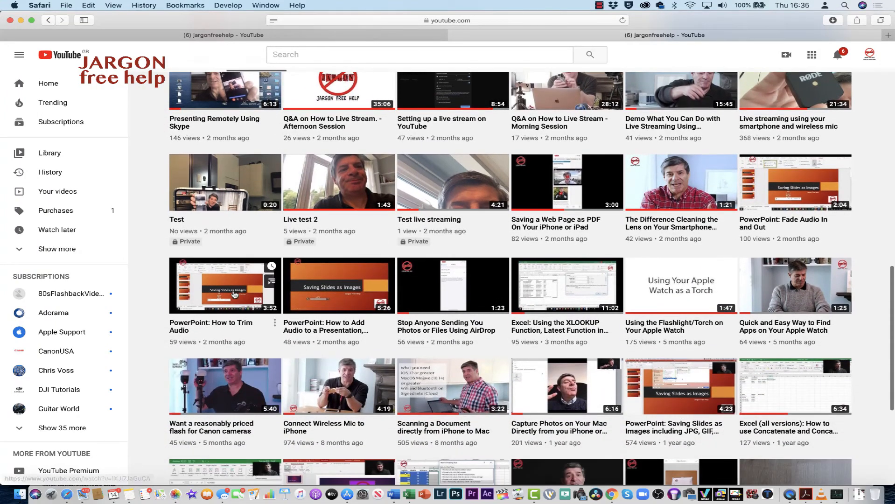
left_click(218, 390)
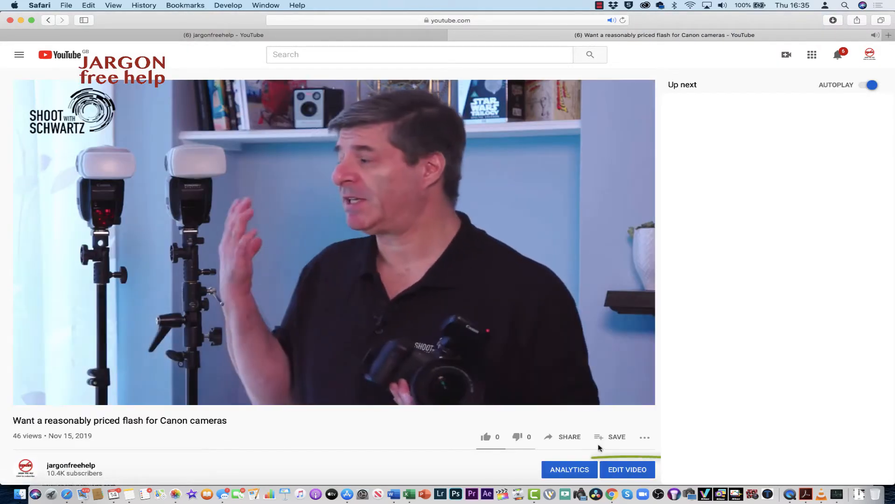
left_click(617, 474)
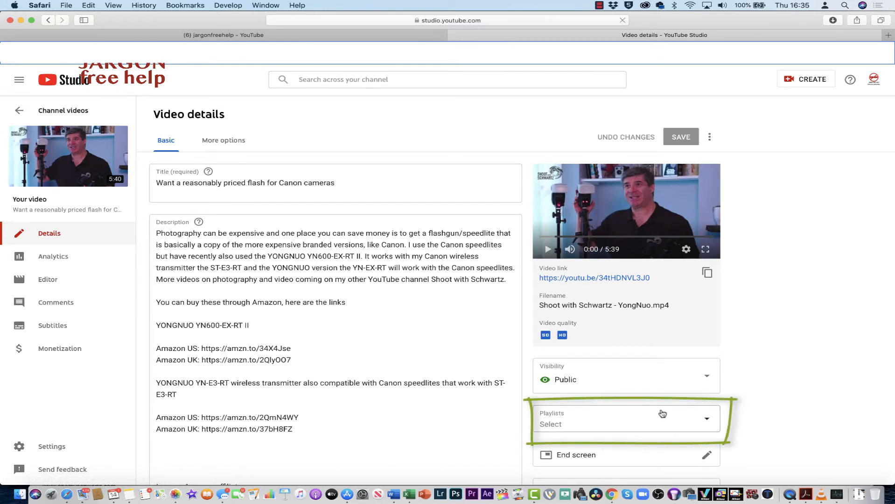
- Select "Photography Tips" as a playlist for the Canon flash video
left_click(707, 422)
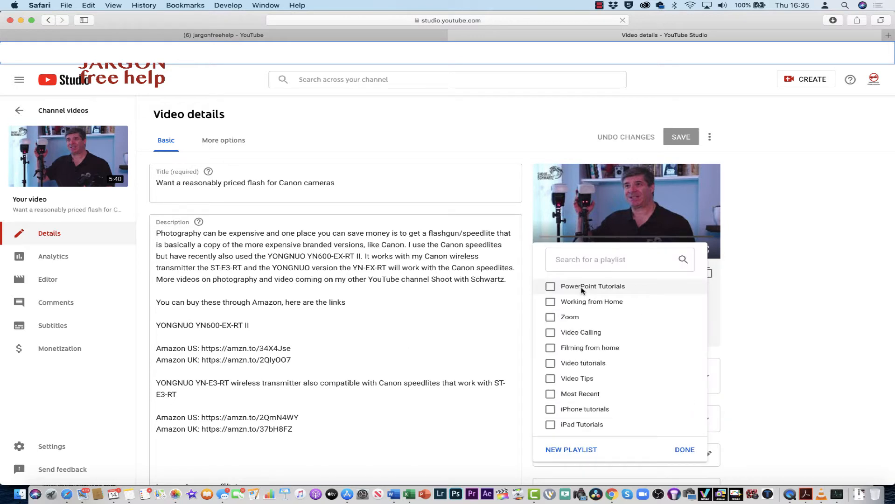
scroll(582, 290, "down", 5)
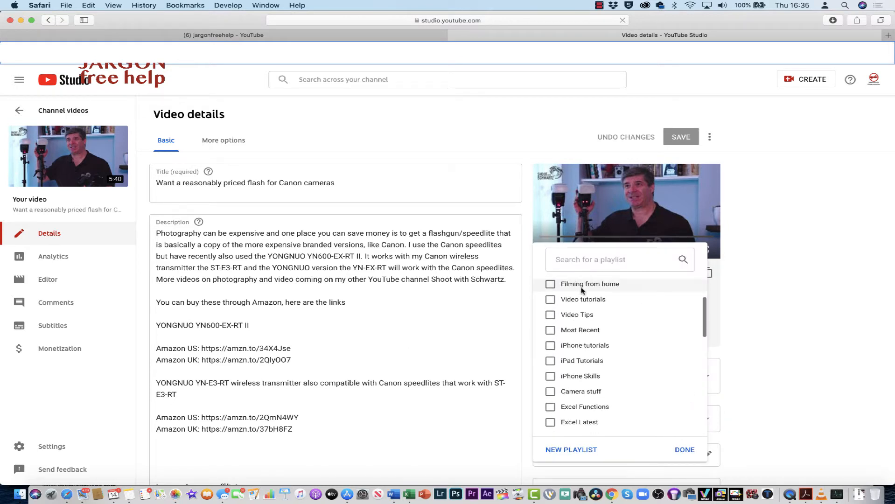
scroll(582, 290, "down", 1)
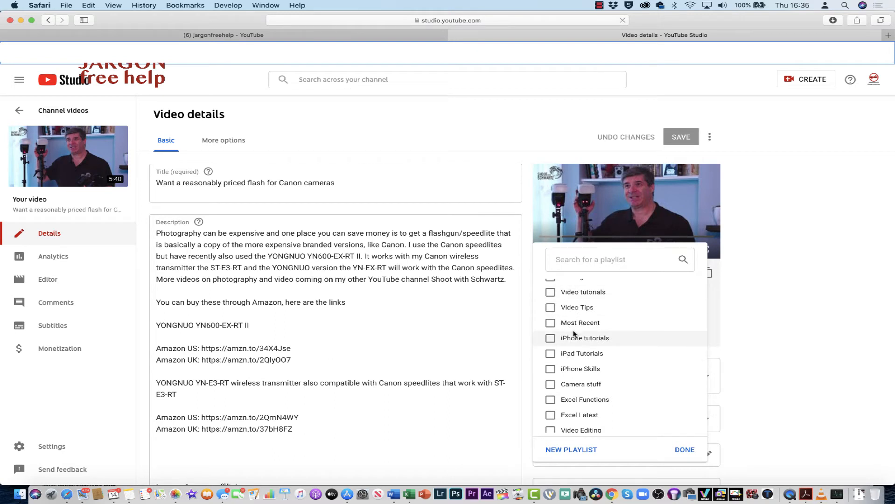
scroll(574, 333, "down", 5)
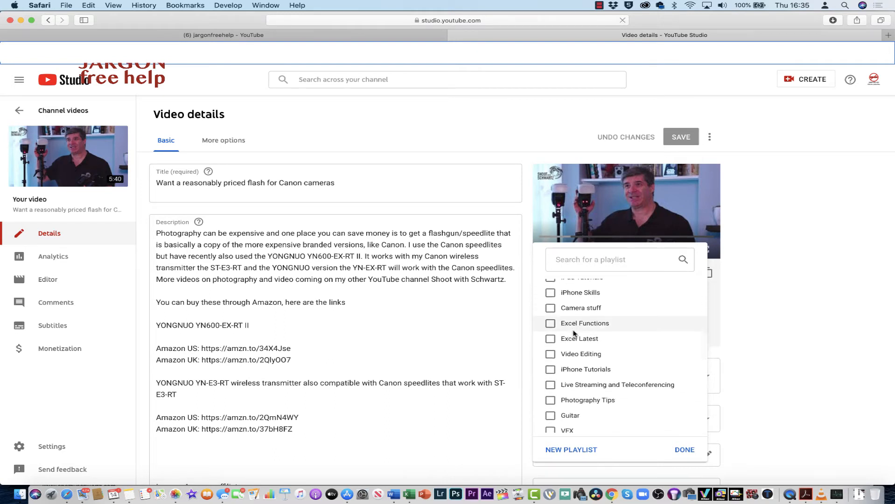
left_click(550, 403)
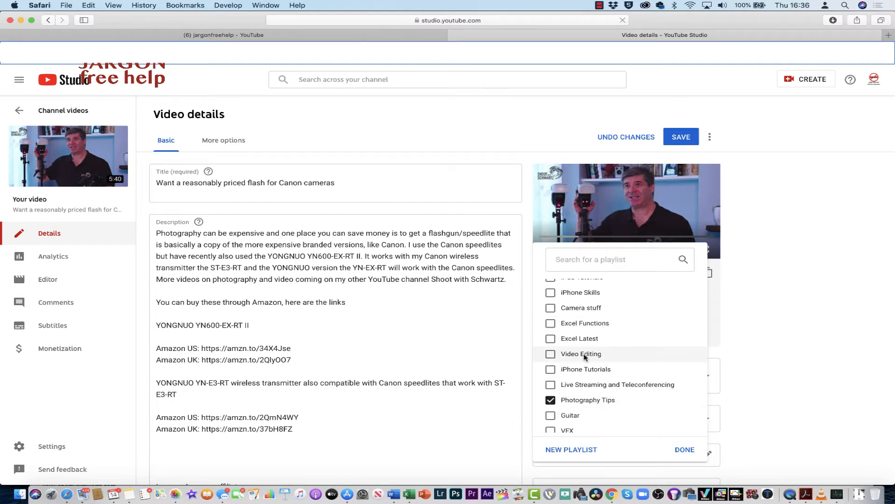
- Look through the remaining playlists, search them for "flash" and clear the search
scroll(585, 356, "down", 2)
scroll(584, 357, "down", 12)
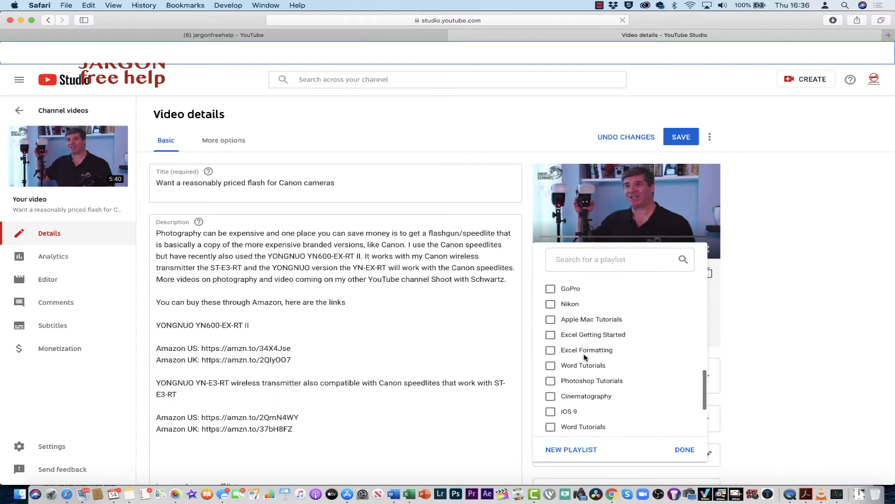
scroll(584, 357, "up", 15)
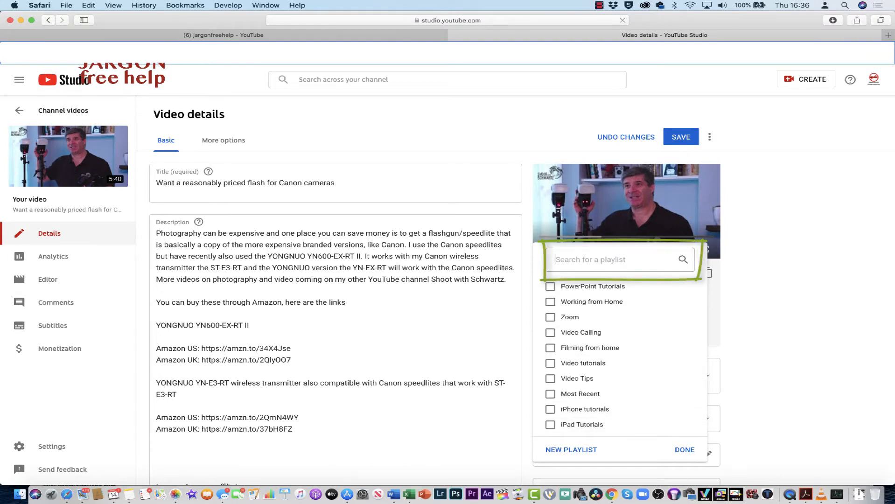
type("flash")
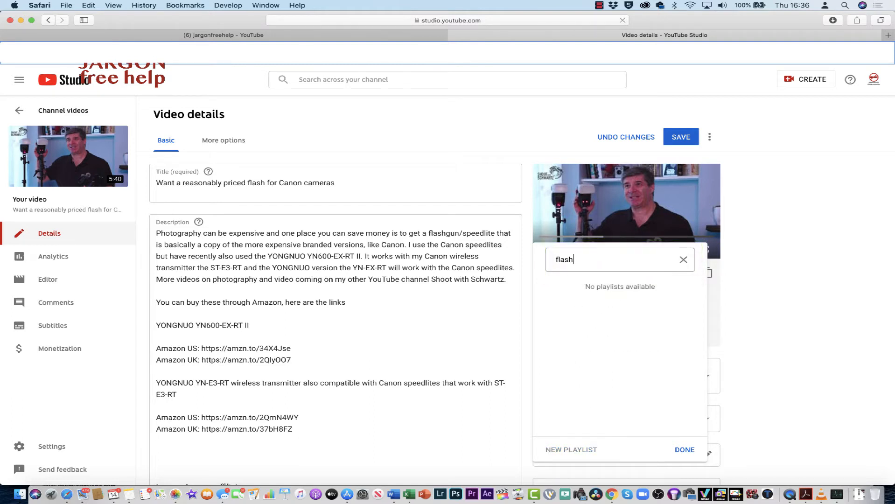
left_click(683, 259)
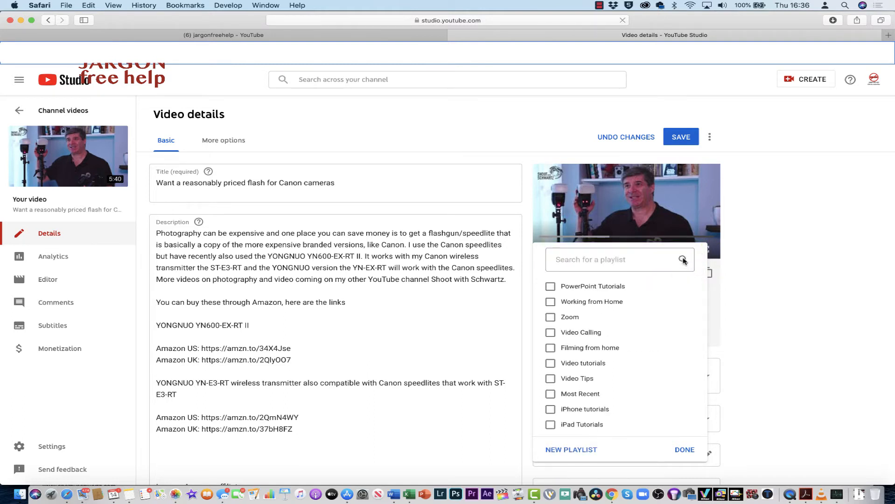
- Create a new playlist titled "Flash Photography" with its visibility kept at Public
left_click(566, 450)
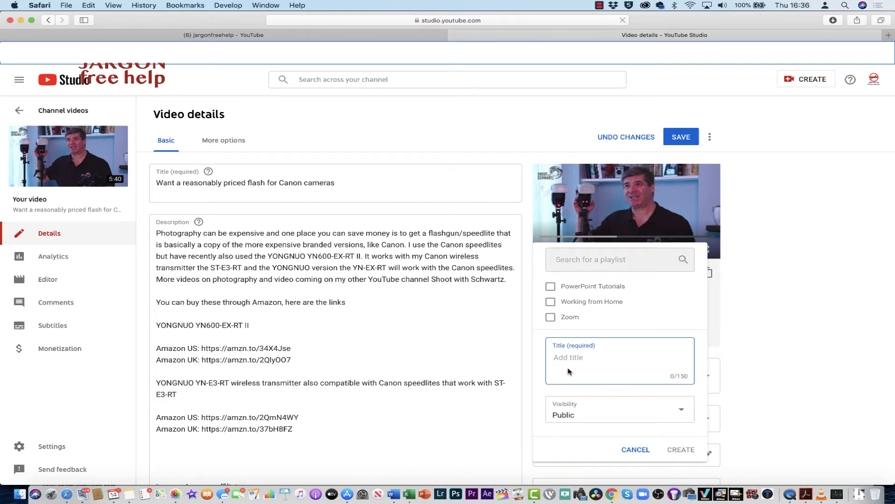
type("Flash Photogrpahy")
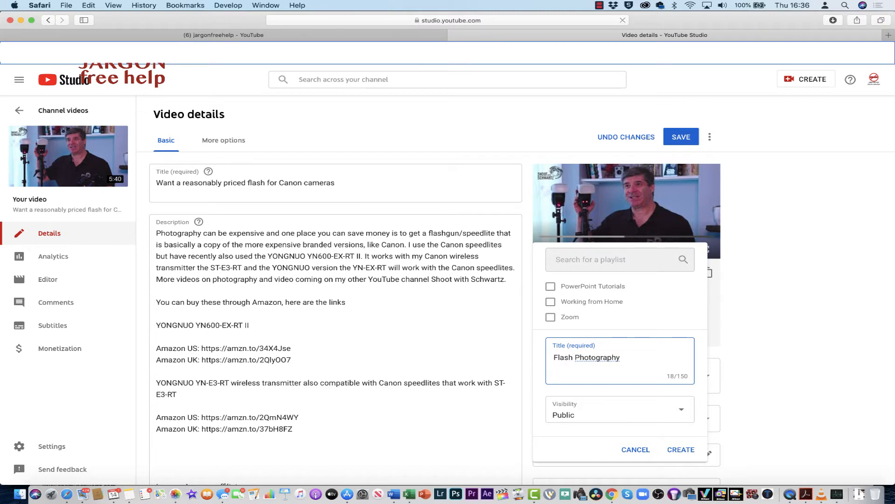
key("BackSpace")
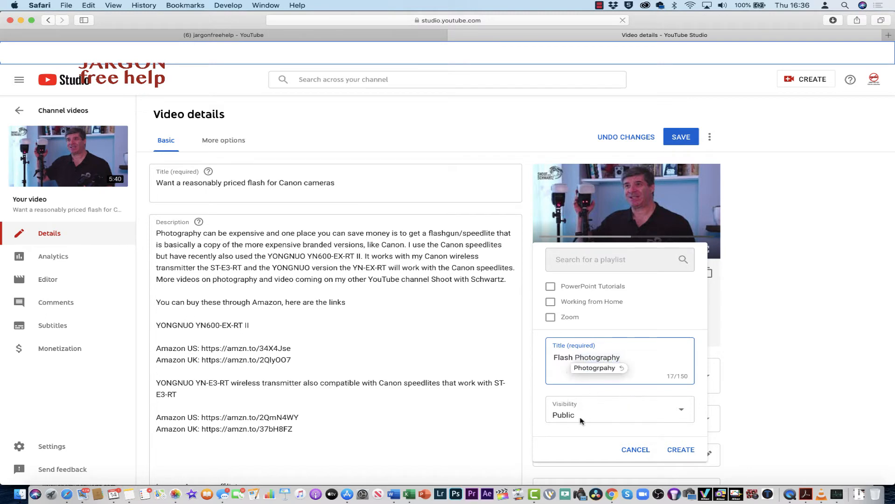
left_click(572, 428)
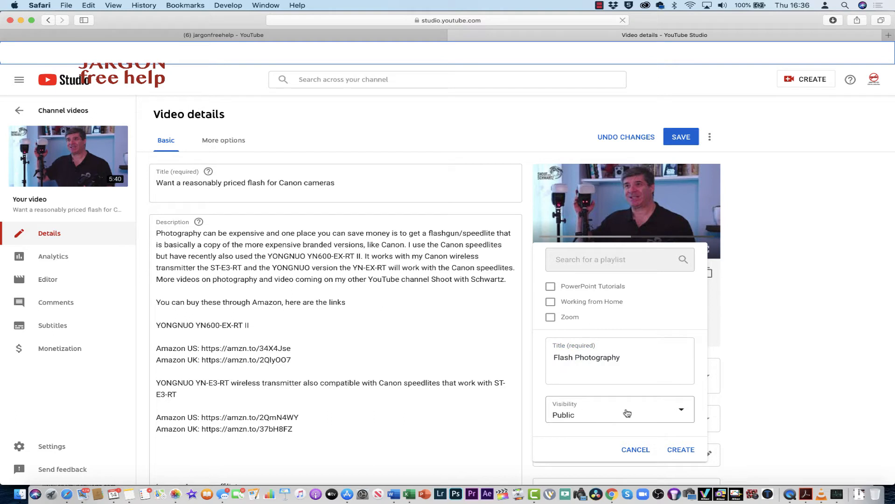
left_click(682, 415)
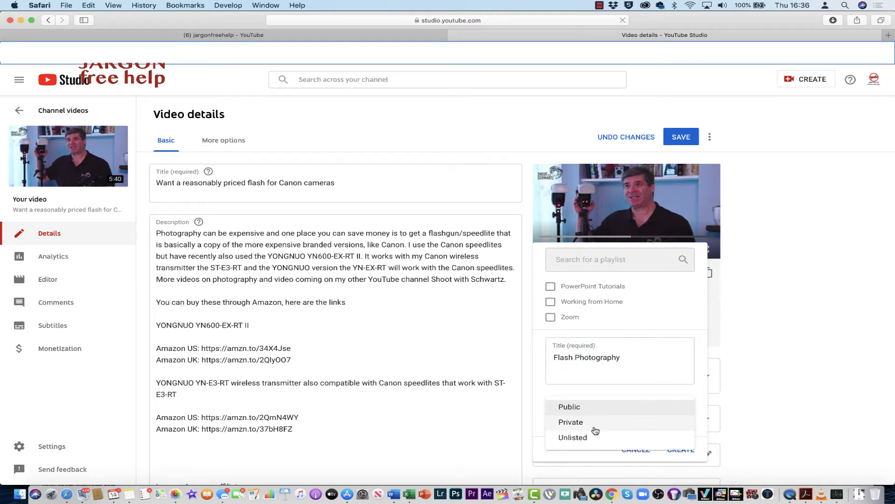
left_click(606, 392)
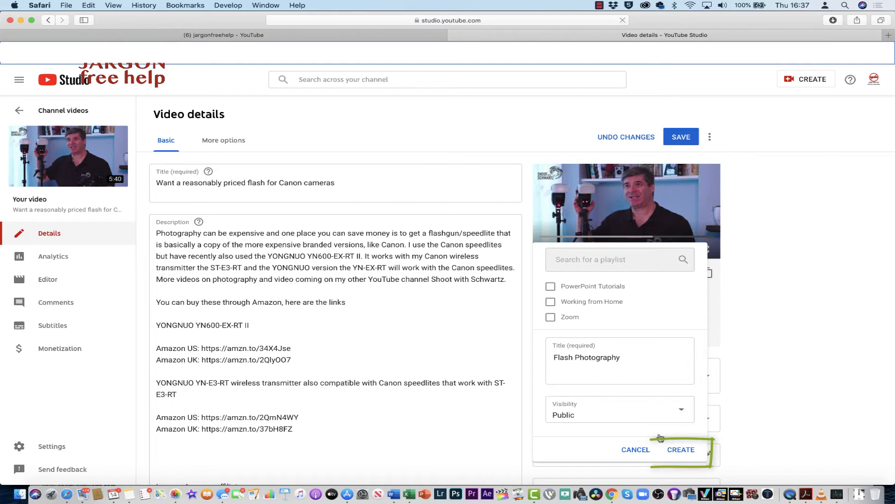
left_click(681, 450)
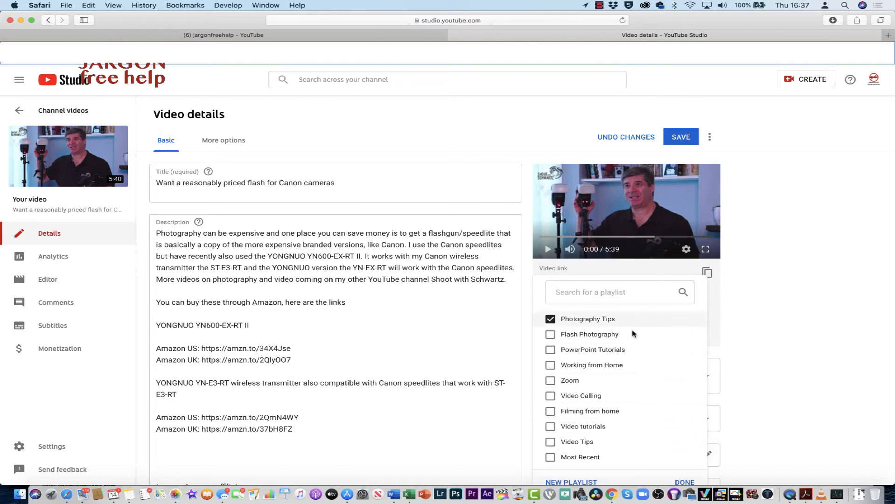
- Assign the Canon flash video to "Flash Photography" as well as "Photography Tips" and save the video details
left_click(550, 336)
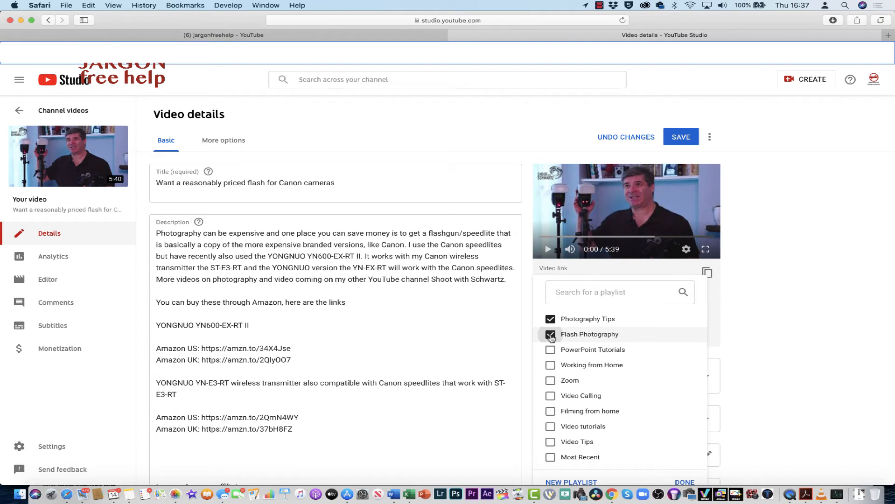
left_click(551, 319)
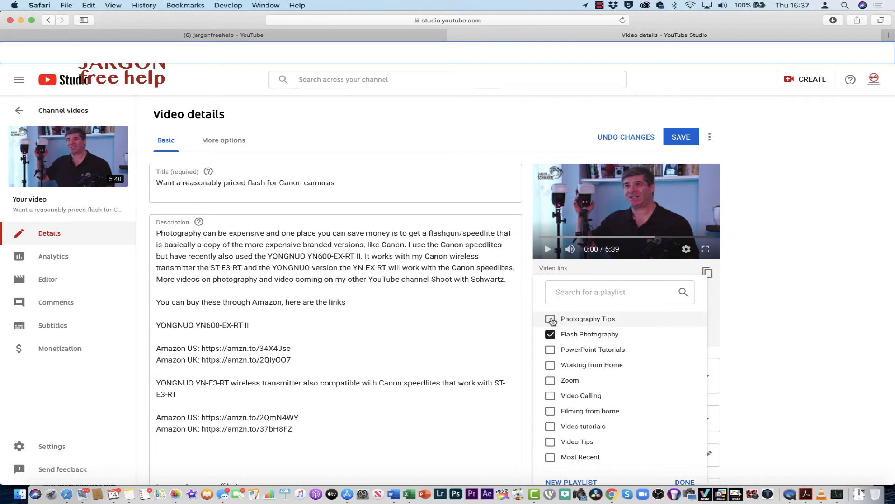
left_click(551, 319)
scroll(555, 350, "down", 1)
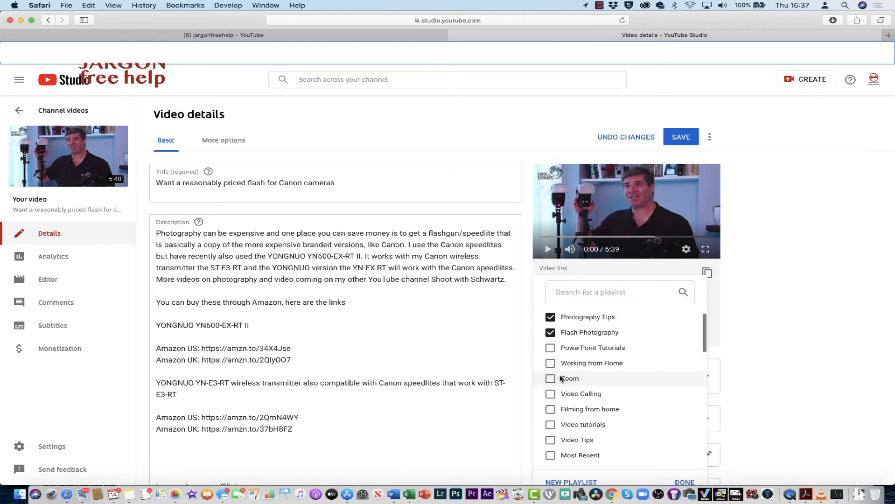
scroll(565, 379, "down", 1)
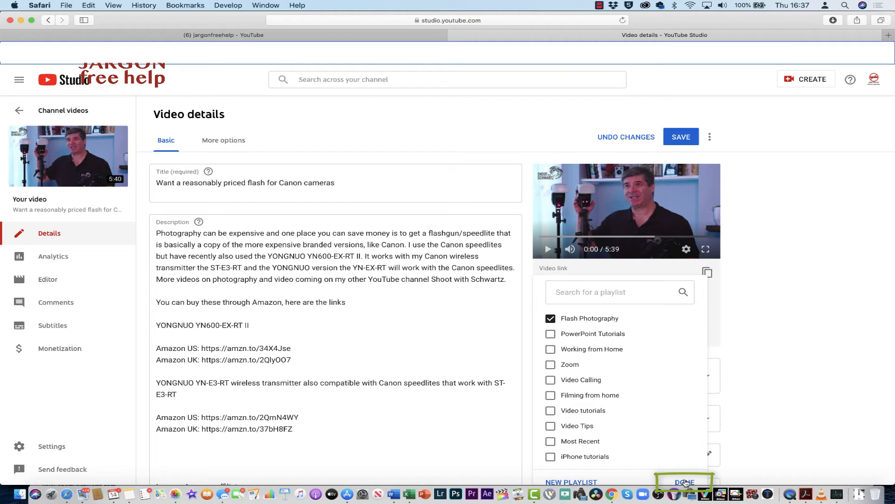
left_click(685, 483)
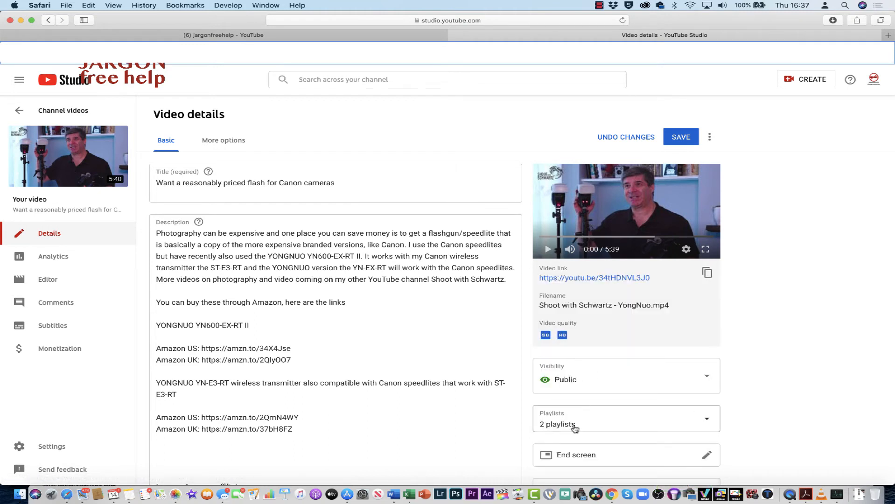
left_click(681, 139)
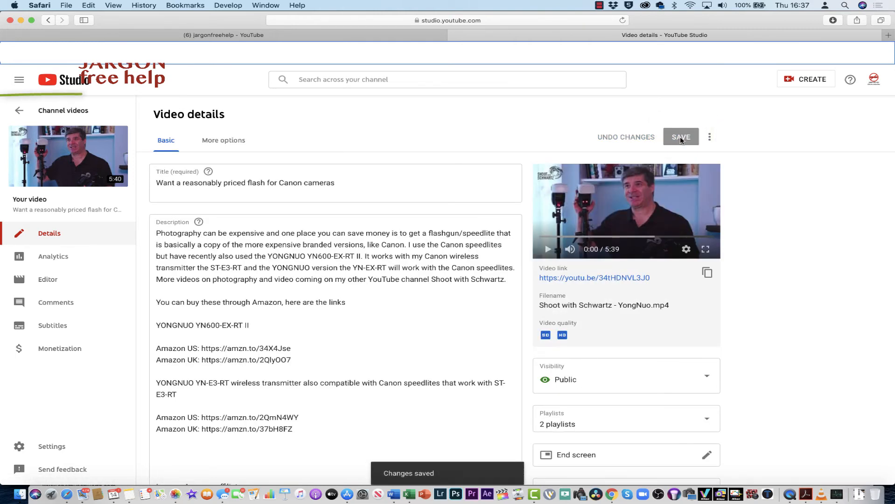
- Leave the video details and open the "Flash Photography" playlist for editing from the channel's list of playlists
left_click(20, 112)
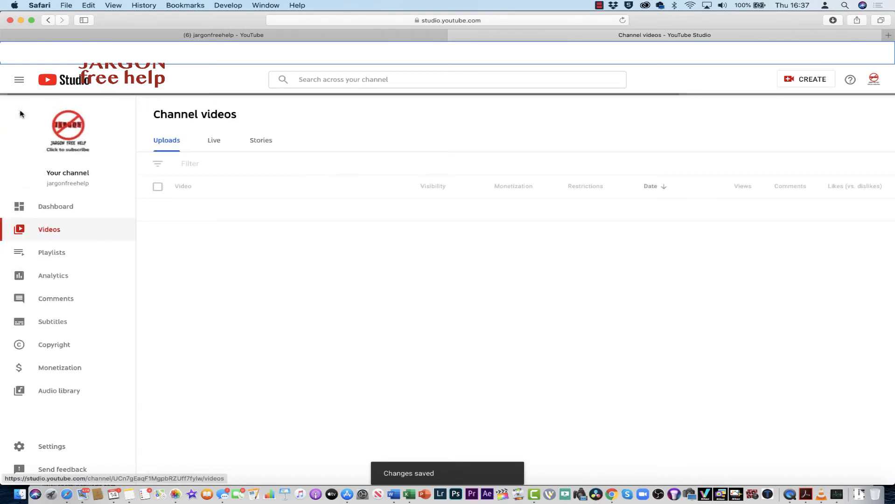
left_click(45, 256)
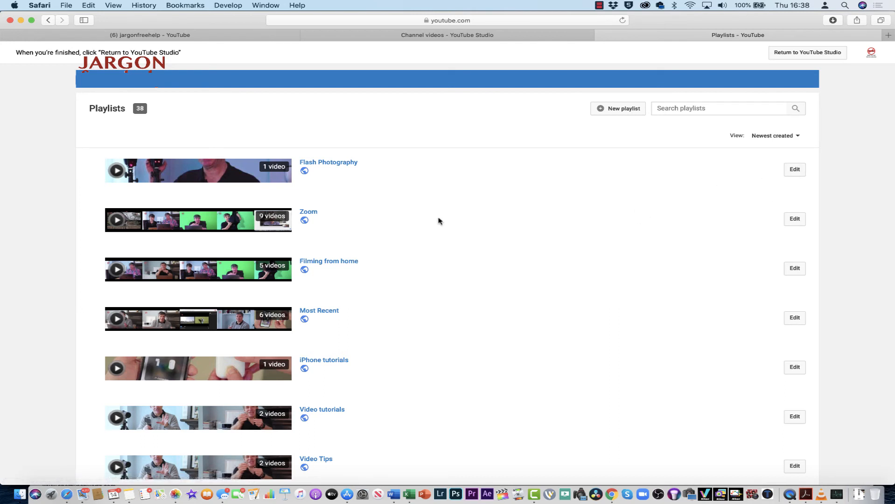
left_click(797, 172)
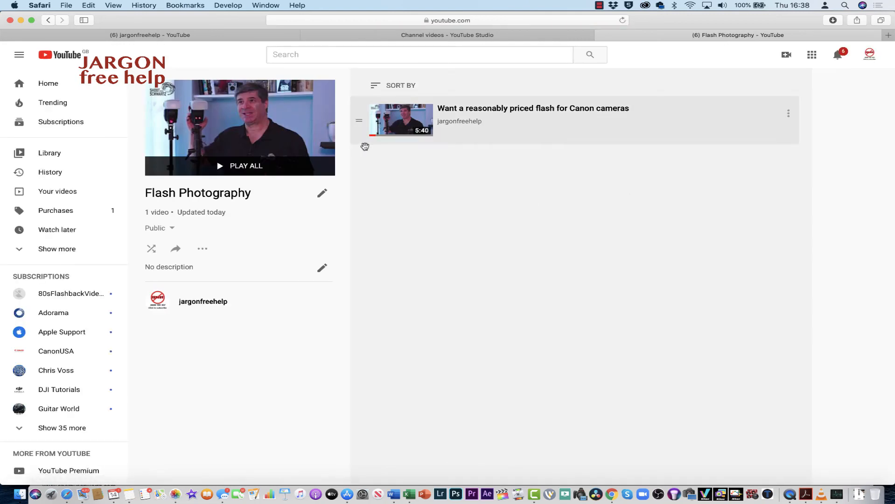
mouse_move(771, 136)
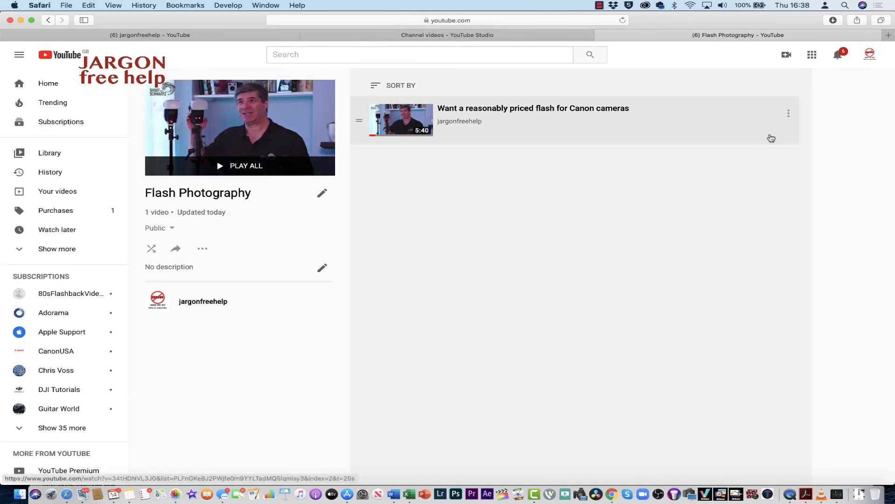